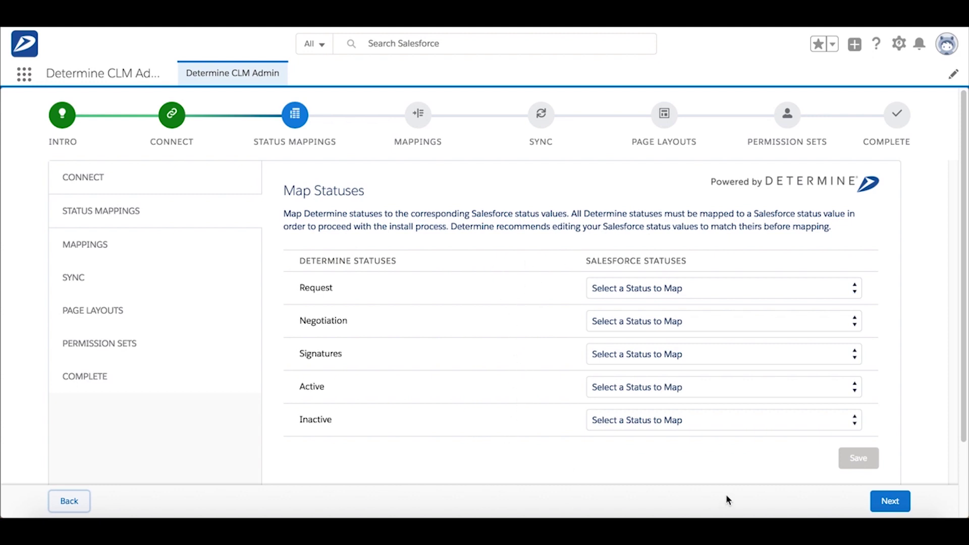
- Leave the Request status unmapped and advance the setup wizard to the Account field mappings
click(767, 288)
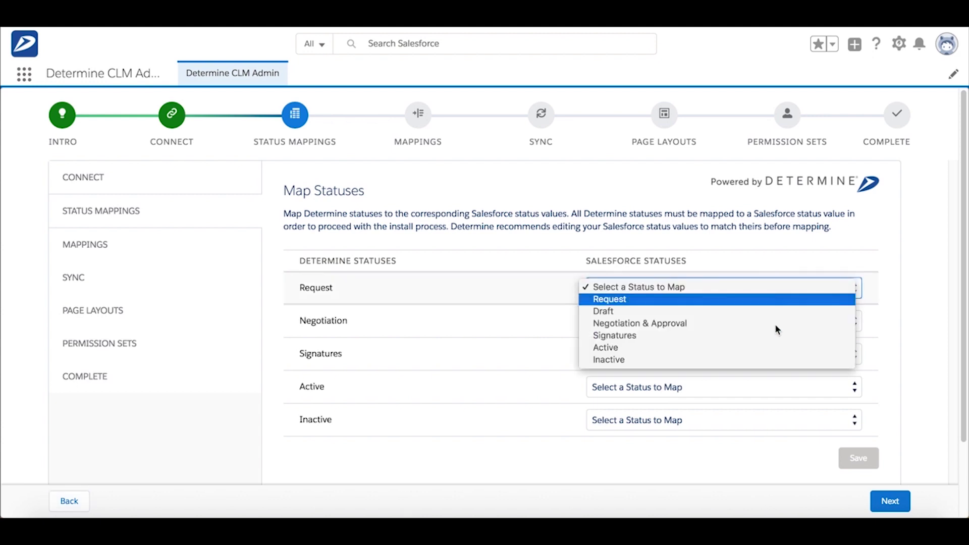
click(771, 461)
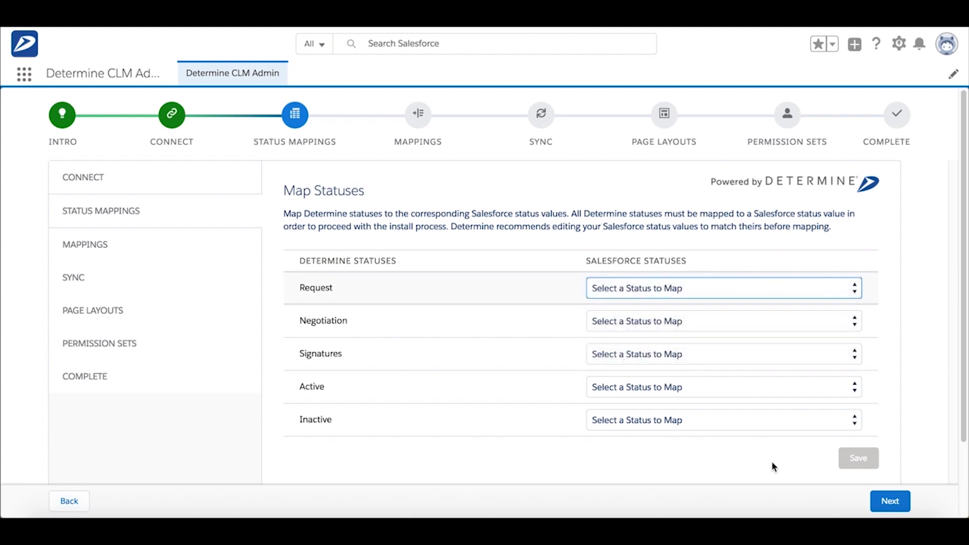
click(896, 504)
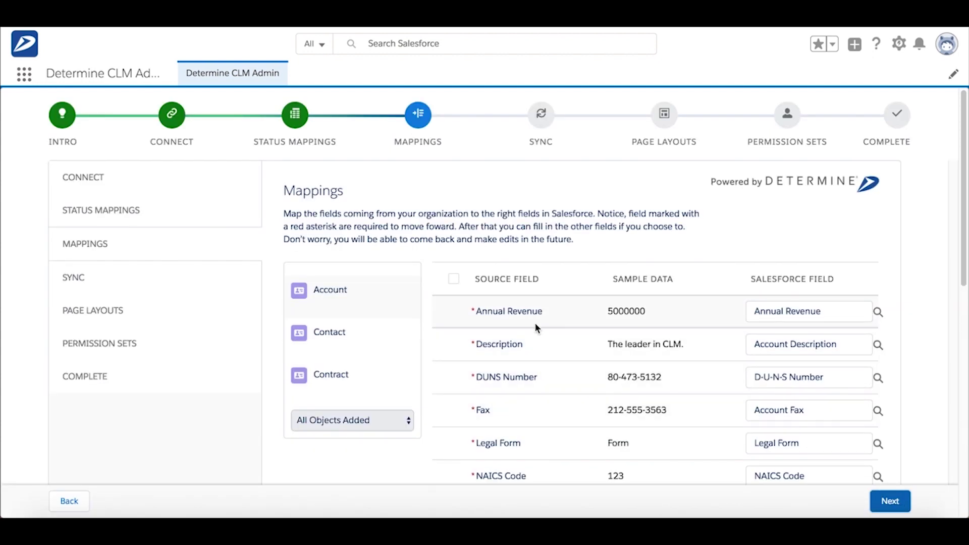
scroll(523, 301, down, 3)
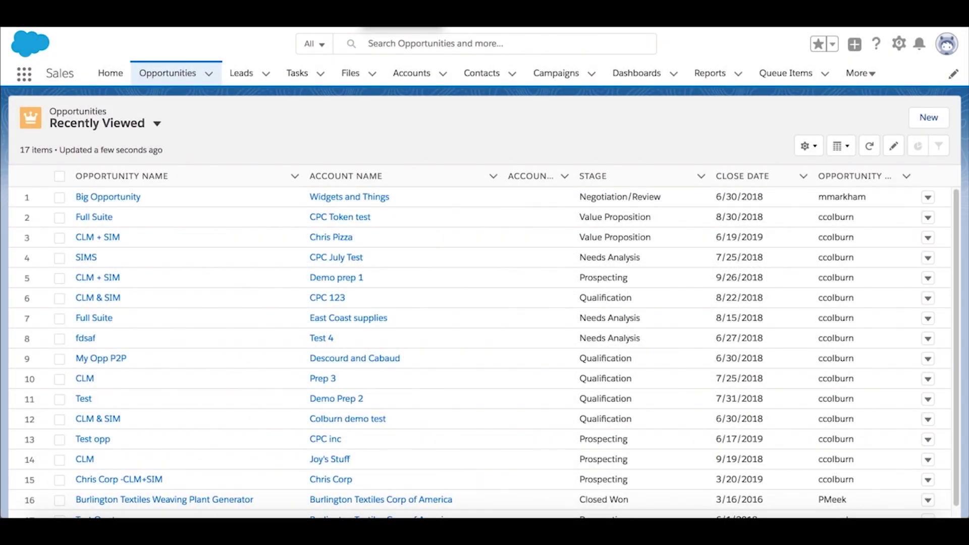
- Open the Big Opportunity record and launch a New Determine Contract from its actions menu
click(110, 198)
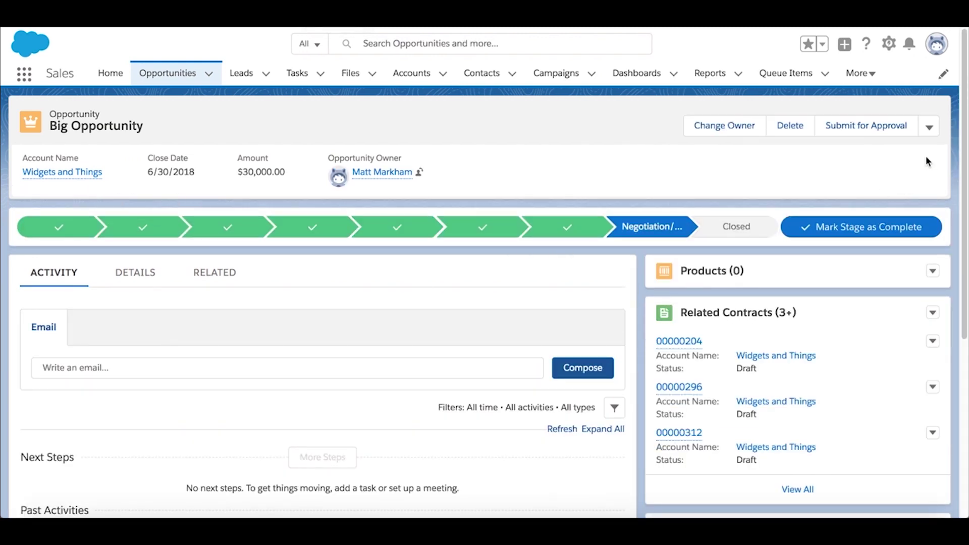
click(929, 129)
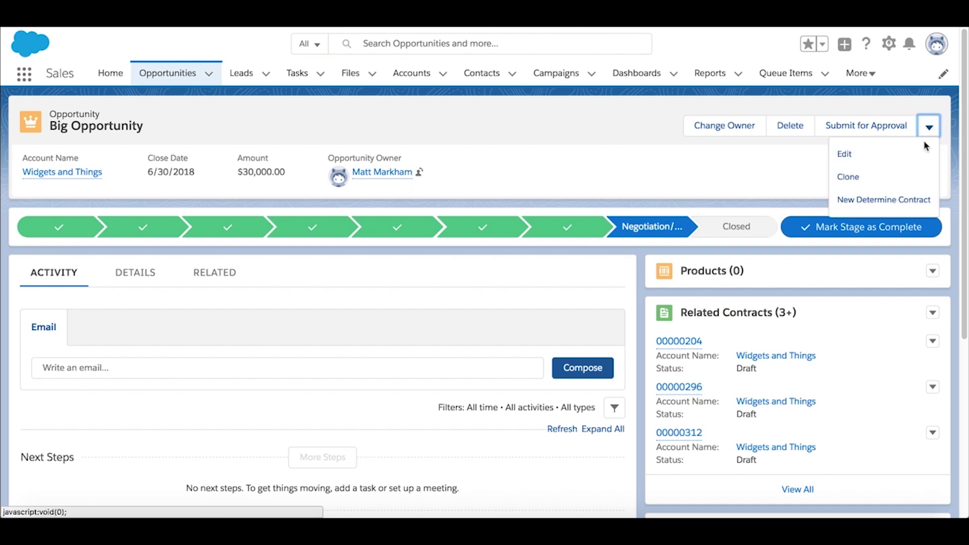
click(908, 208)
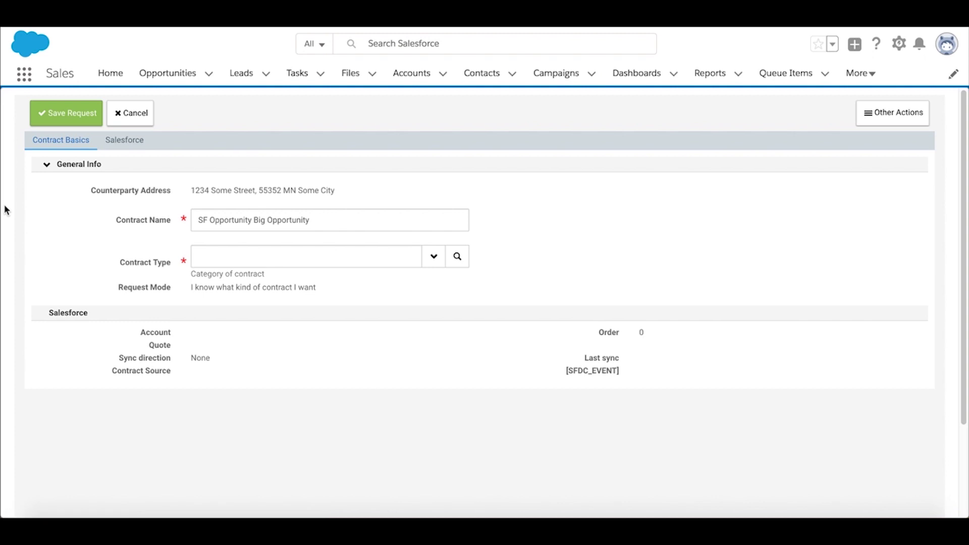
- Name the request 'SF Opportunity Big Opportunity 7', set Contract Type to NDA-1, and save it
click(373, 221)
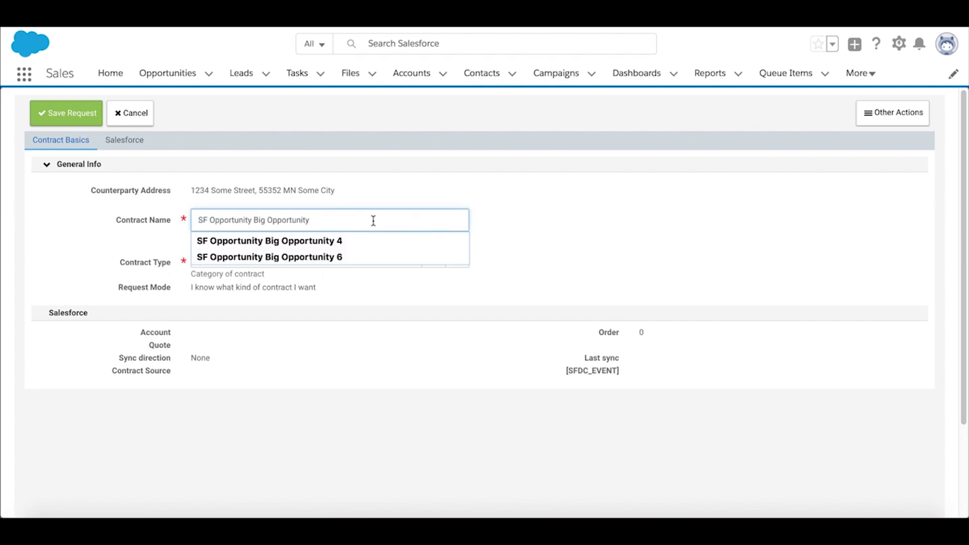
text(7)
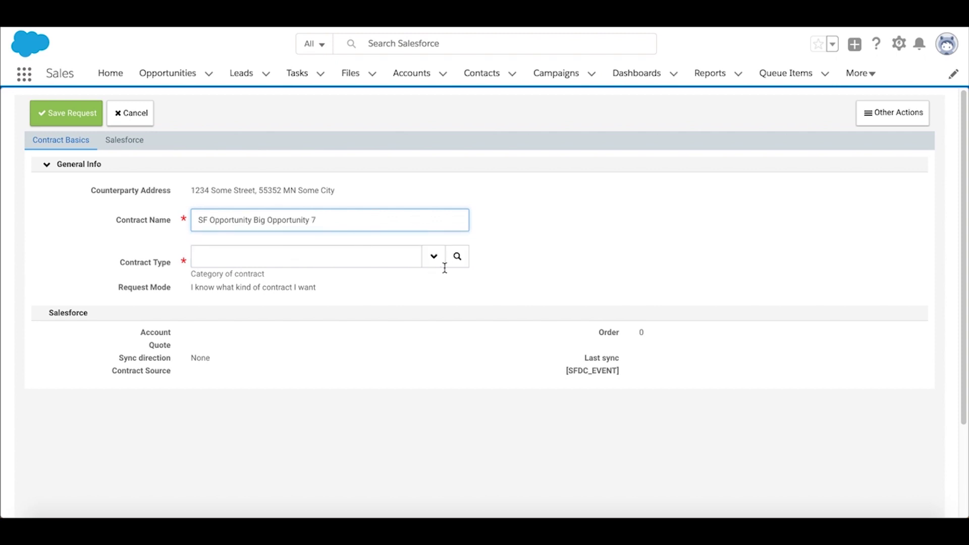
click(433, 257)
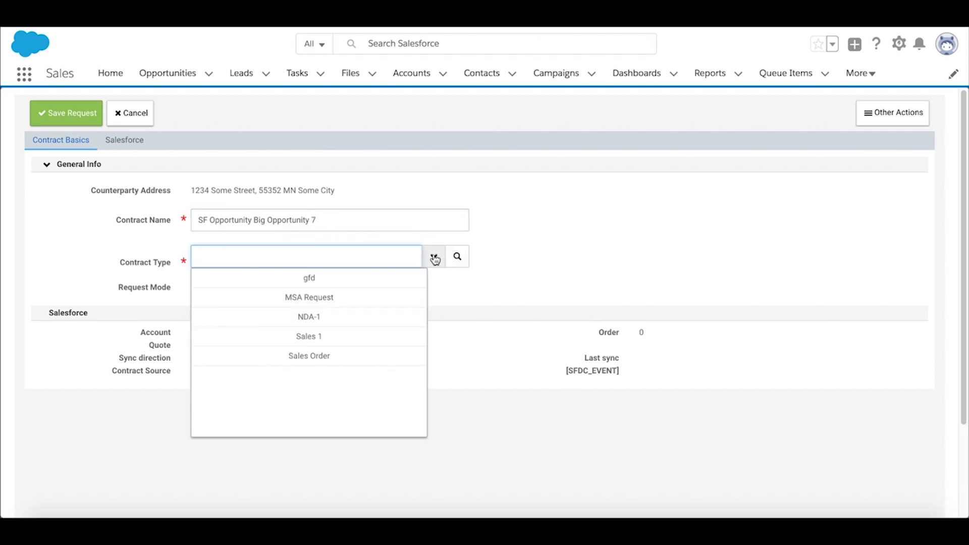
click(374, 316)
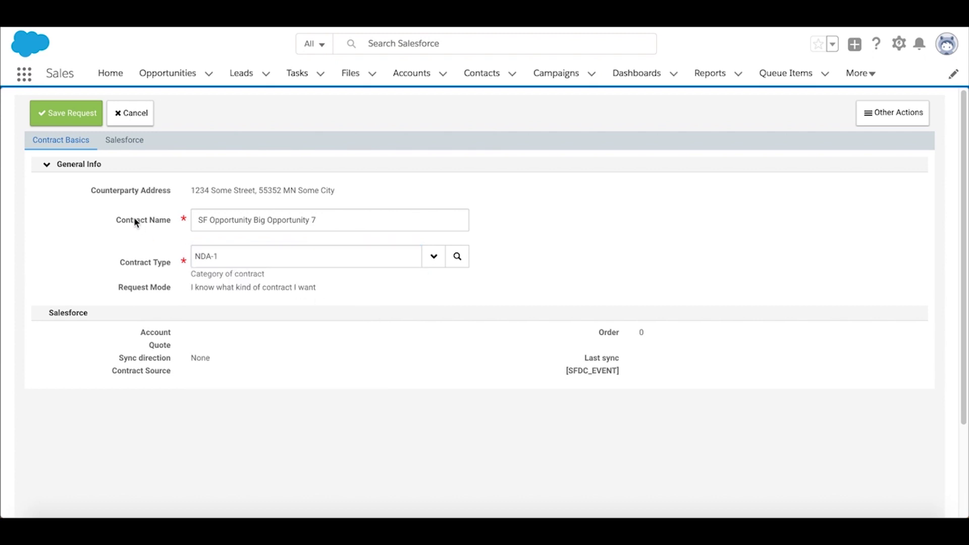
click(65, 115)
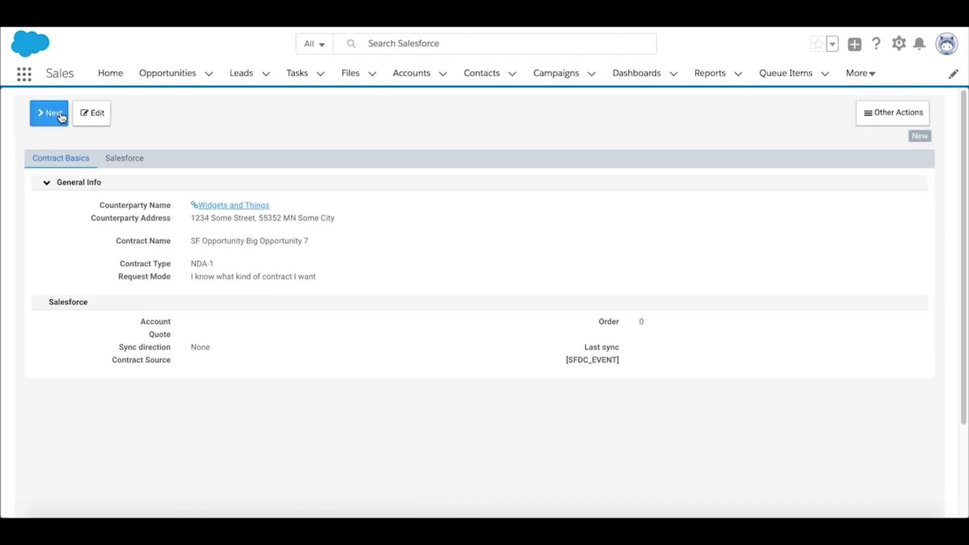
- Create draft contract 00000320 and advance the NDA-1 request to the Contract Details stage
click(61, 117)
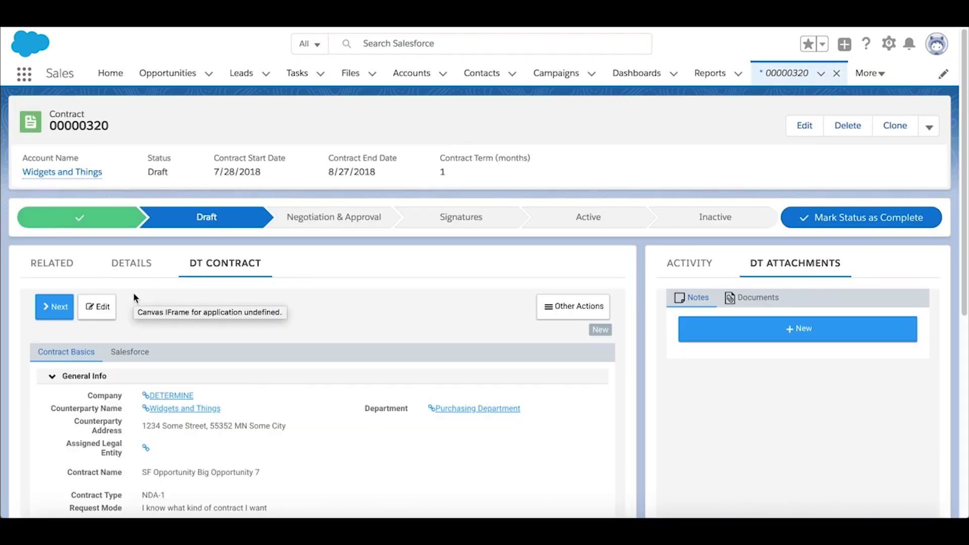
scroll(134, 297, down, 3)
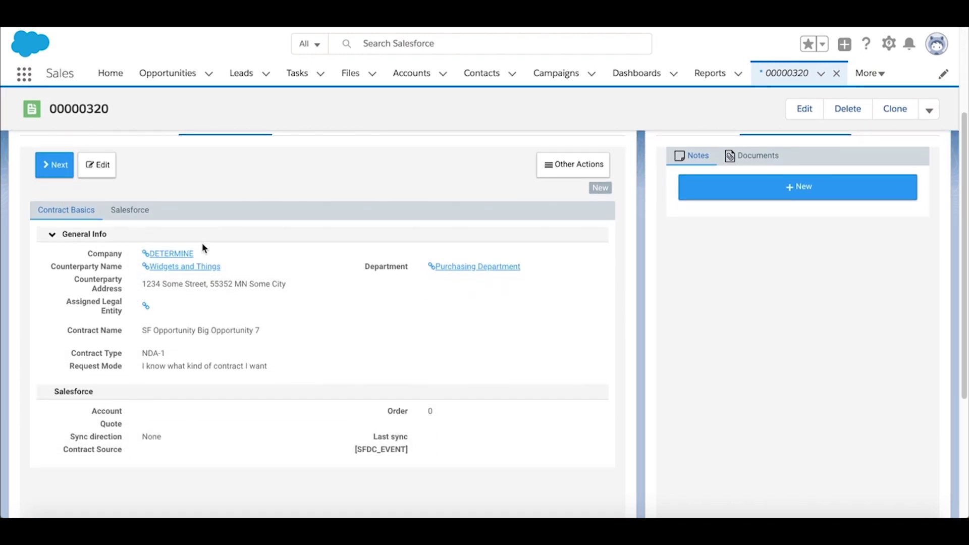
scroll(795, 233, up, 1)
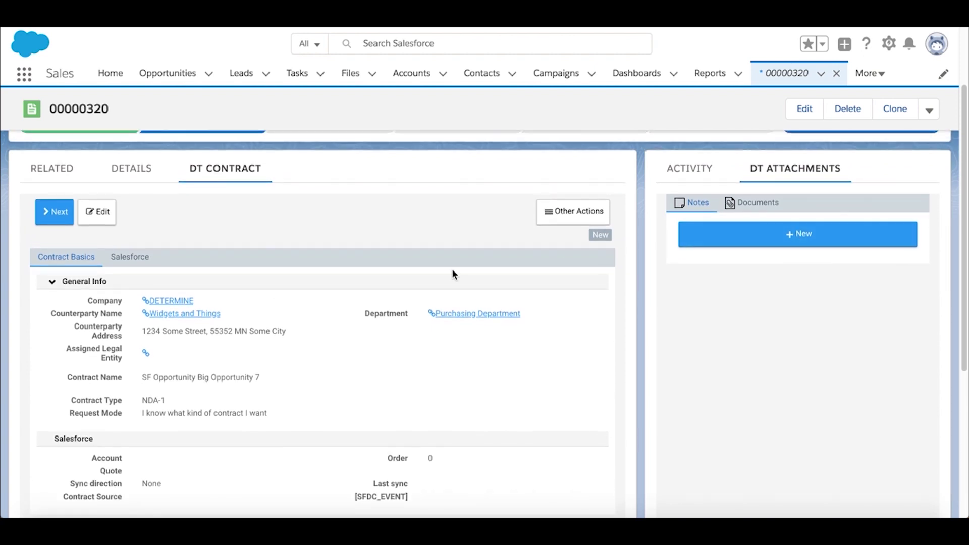
click(49, 216)
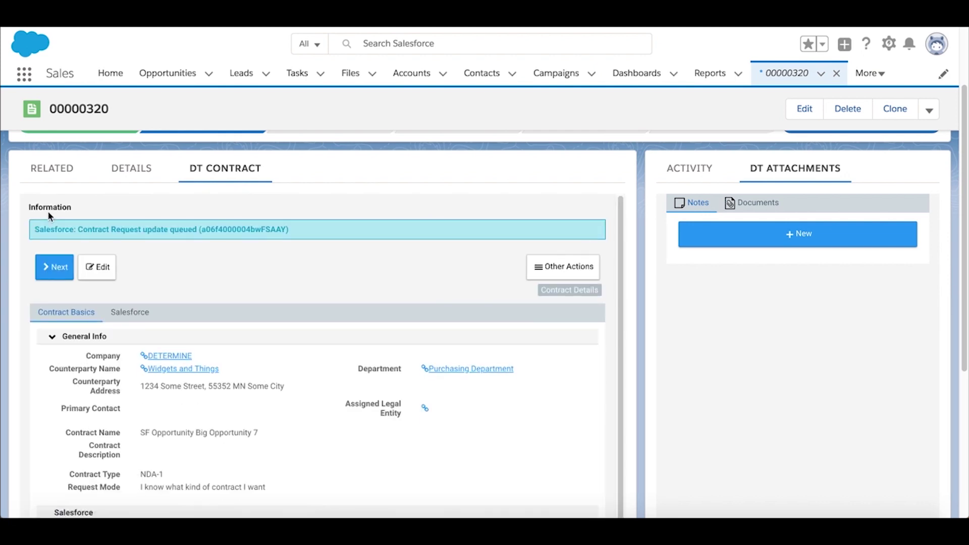
scroll(153, 238, down, 1)
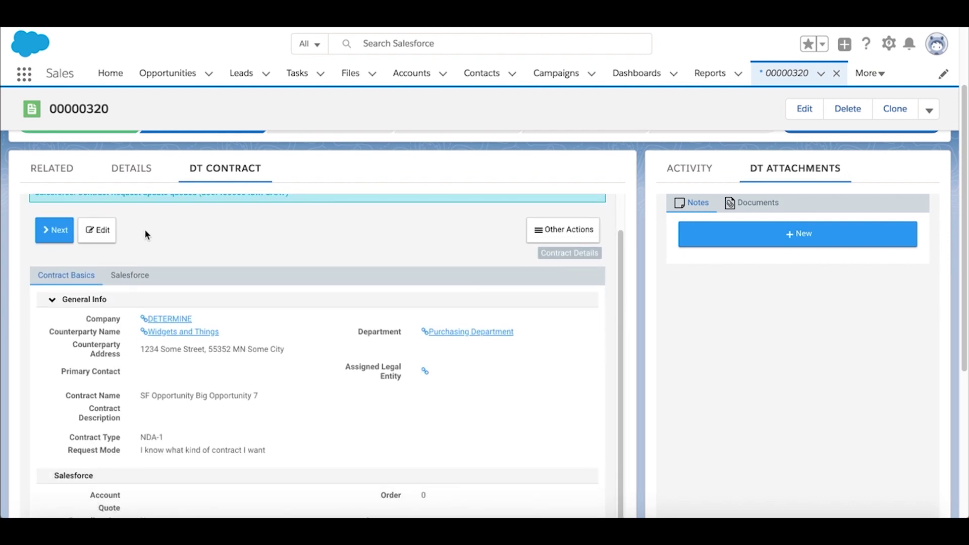
- Uncheck Manual Calculate Expiration under Terms and save the 1-year contract details
click(102, 231)
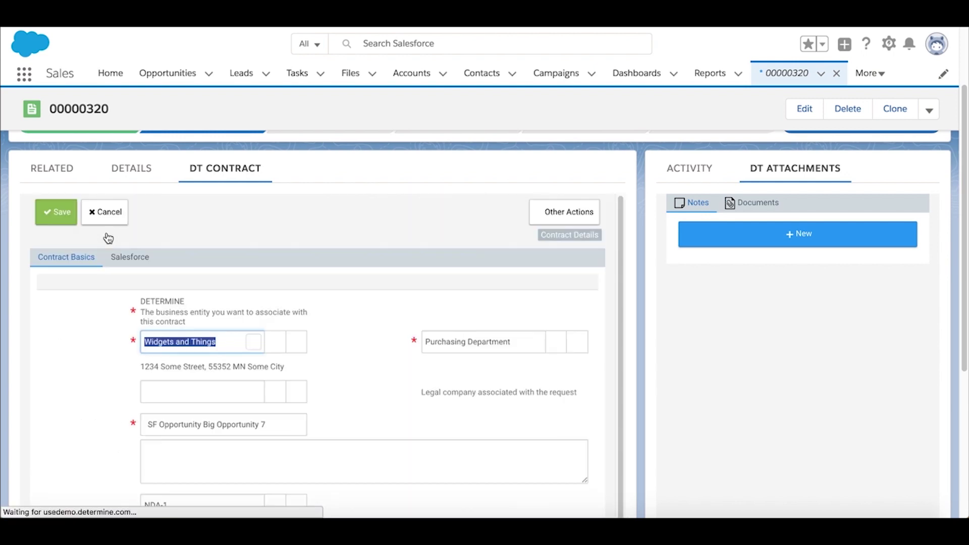
scroll(395, 374, down, 2)
scroll(395, 374, down, 4)
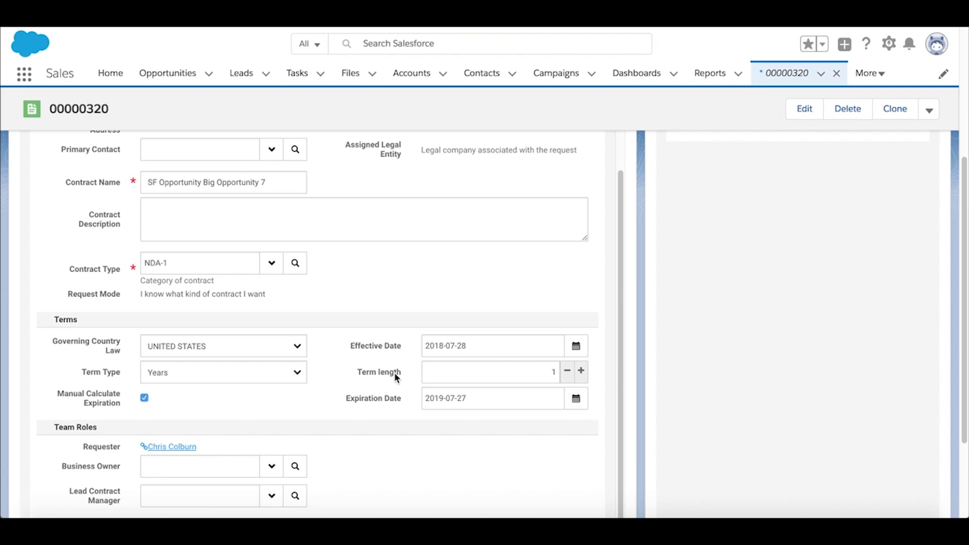
click(144, 399)
scroll(498, 353, up, 5)
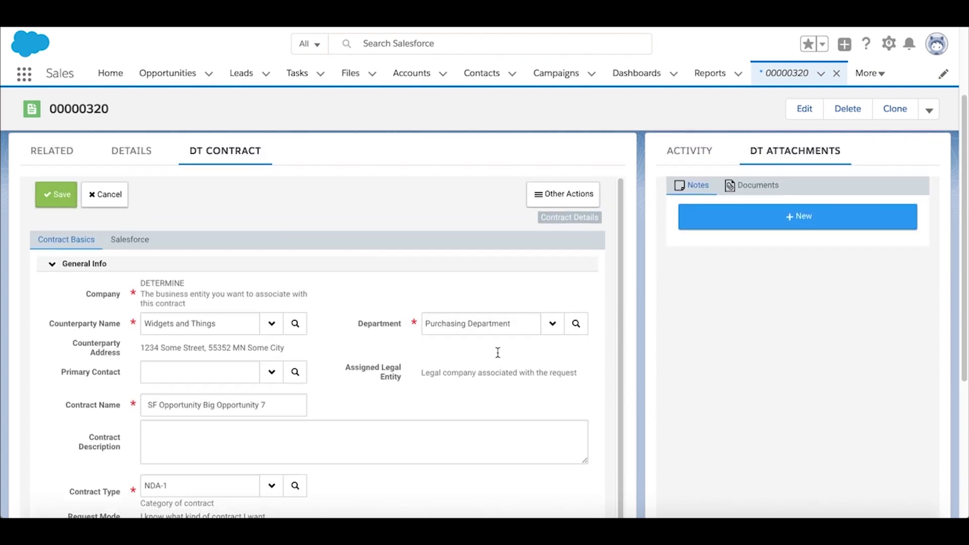
click(61, 202)
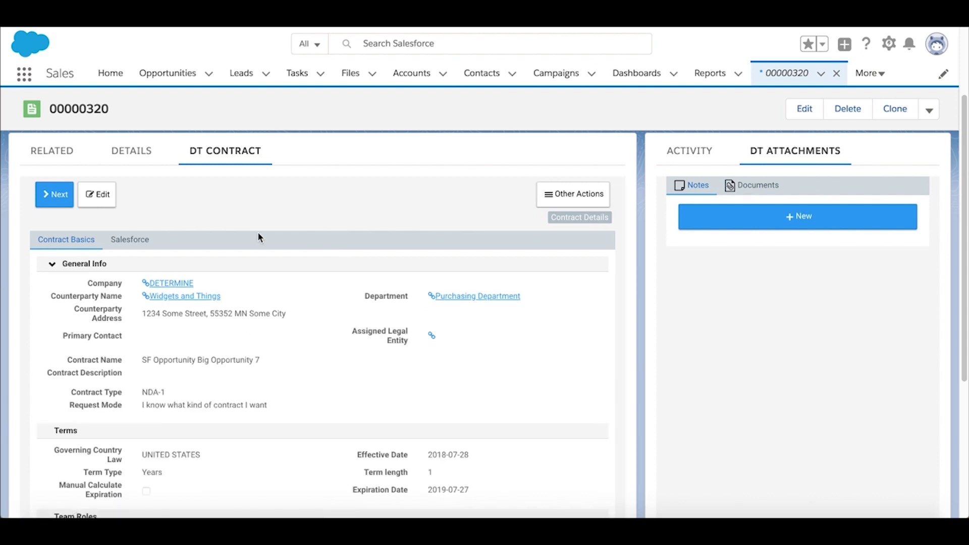
- Add the note 'This is a note to the contract management team.' and submit the request
click(51, 203)
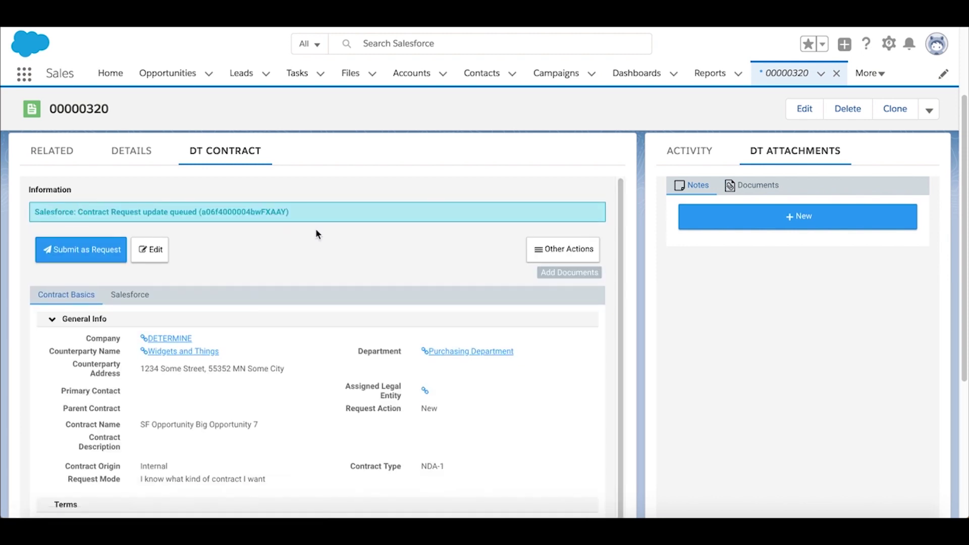
click(812, 217)
text(This is a note to the )
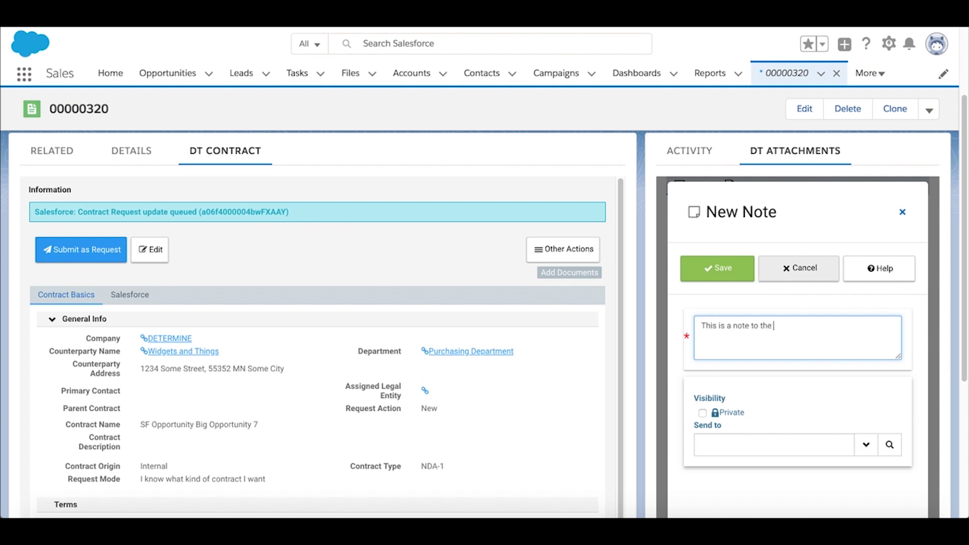
text(contract management team.)
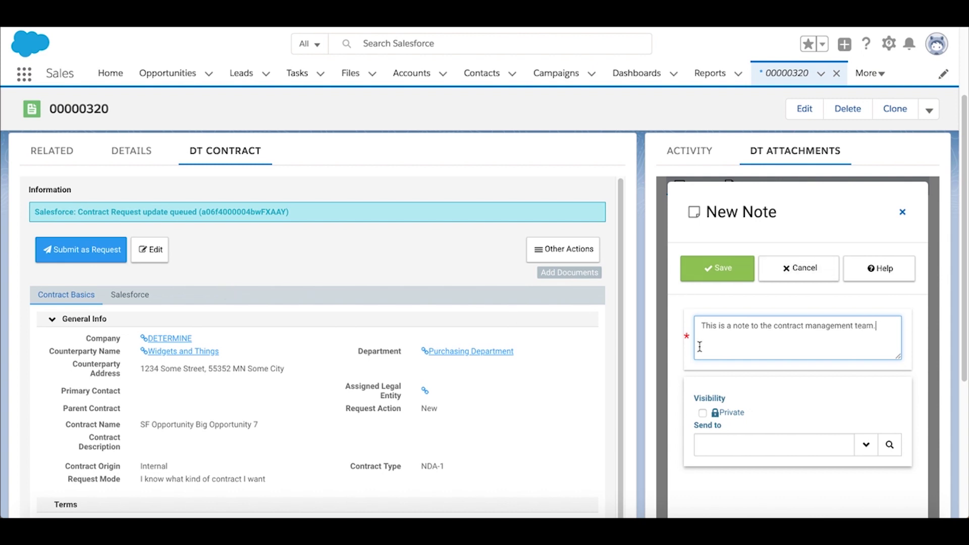
click(727, 274)
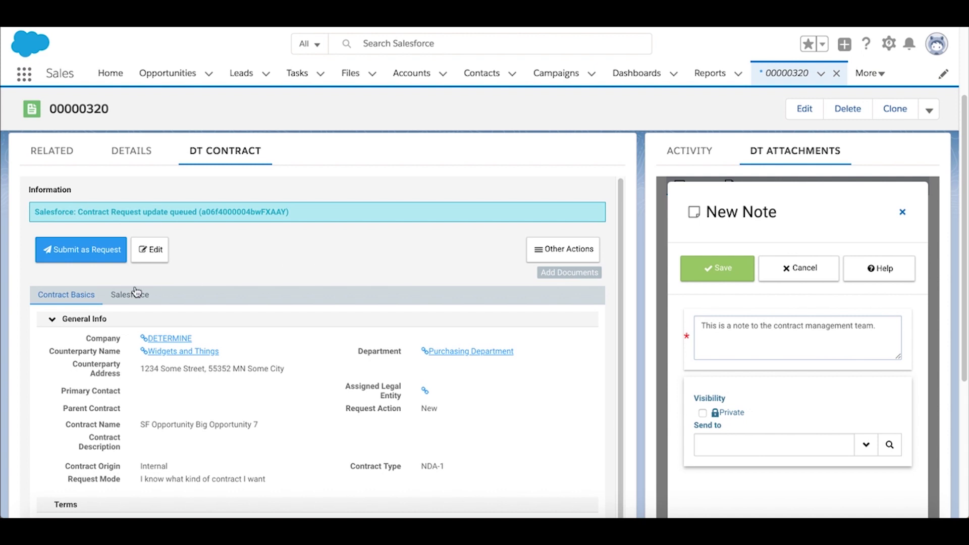
click(80, 255)
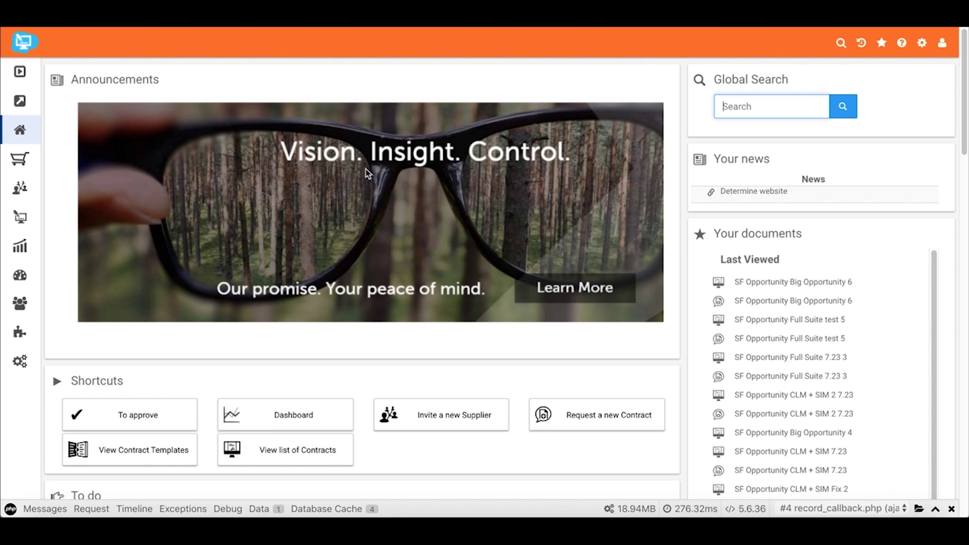
- Open the dashboard's Contract Requests to Process list showing 14 requests
scroll(365, 168, down, 5)
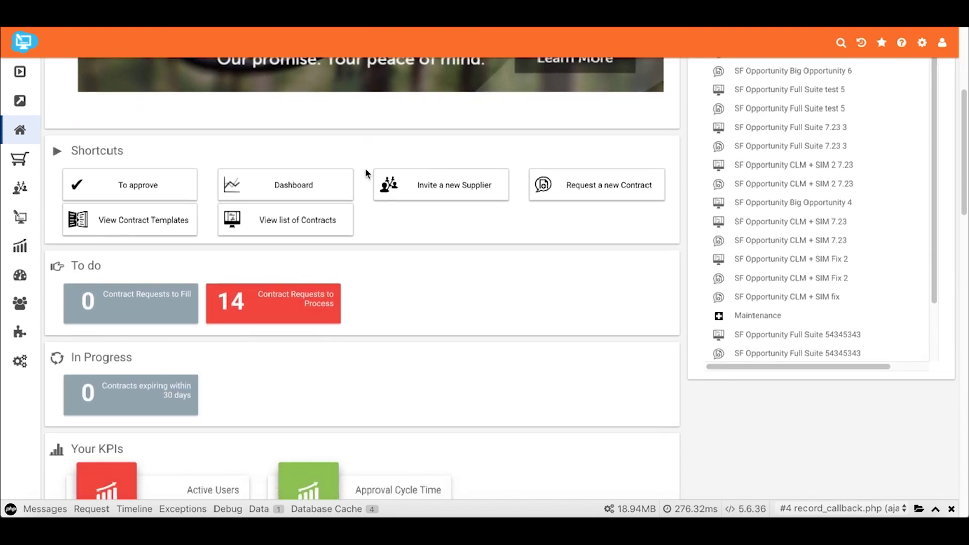
scroll(364, 167, down, 1)
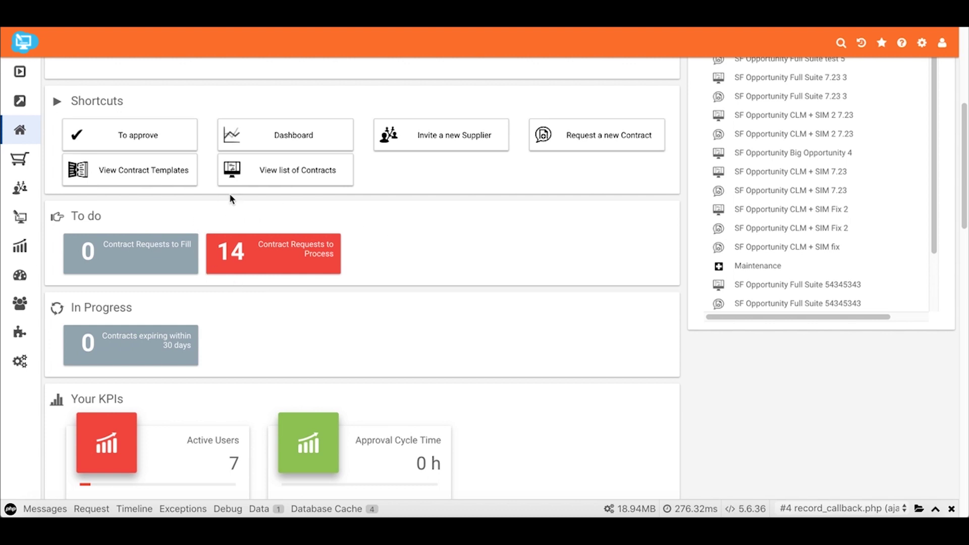
click(292, 251)
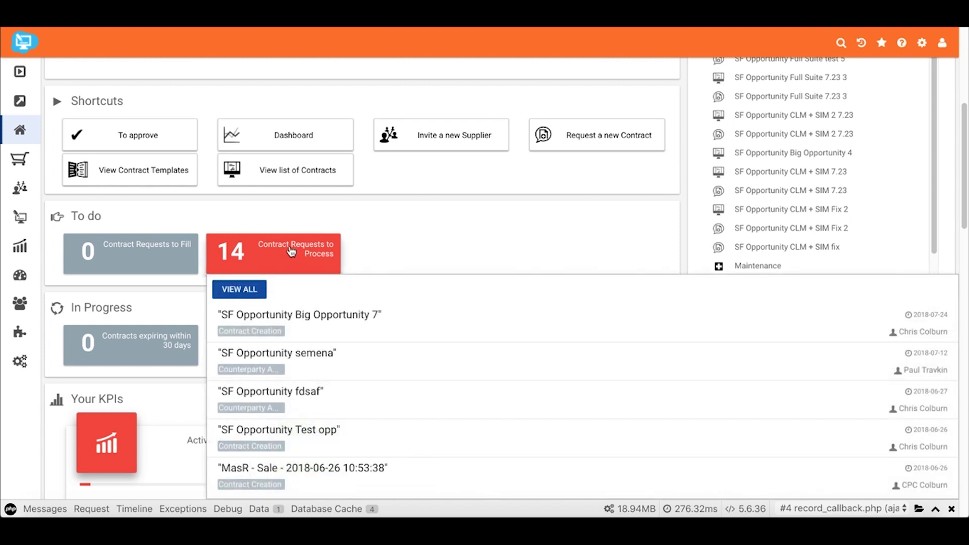
- Open the SF Opportunity Big Opportunity 7 request and view its Notes
click(386, 324)
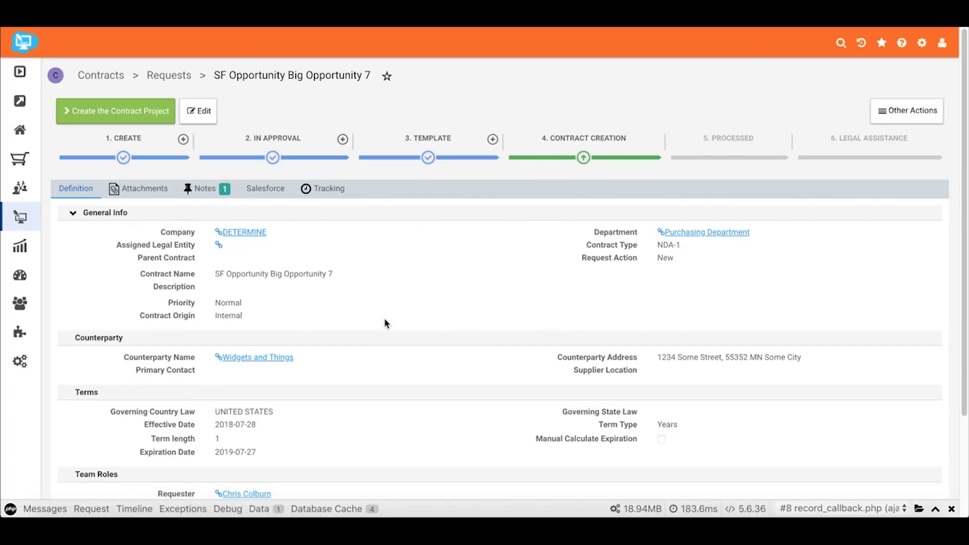
click(206, 190)
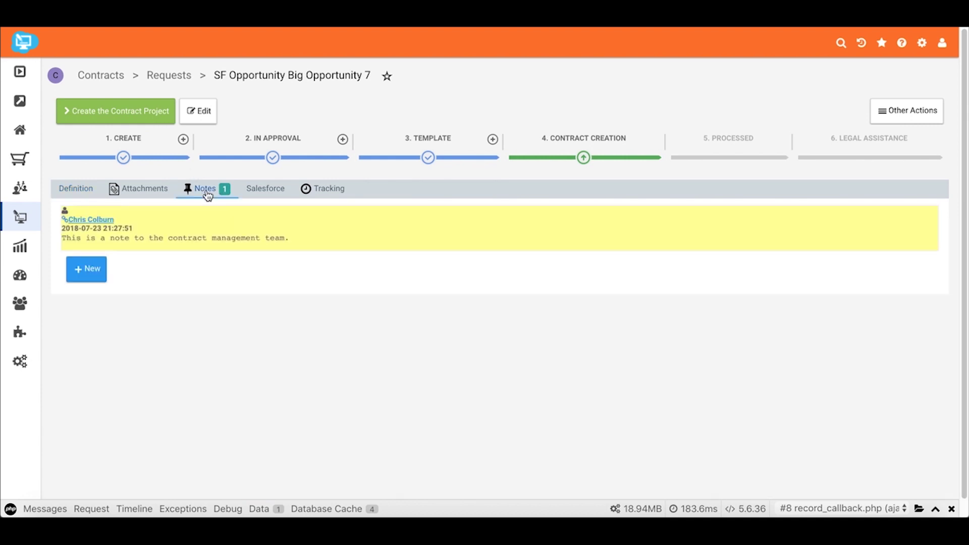
- Create the contract project from the request and choose its Primary Contact
click(134, 114)
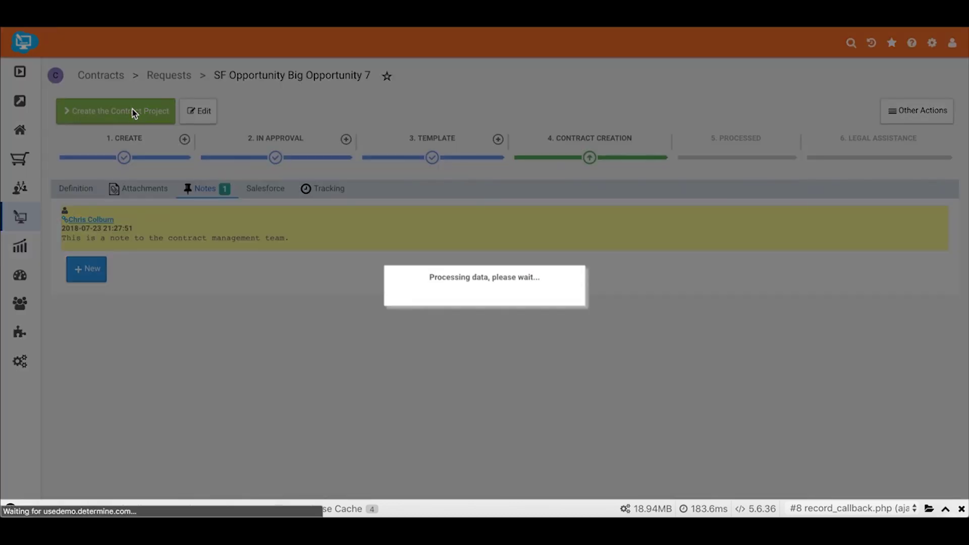
scroll(305, 194, down, 4)
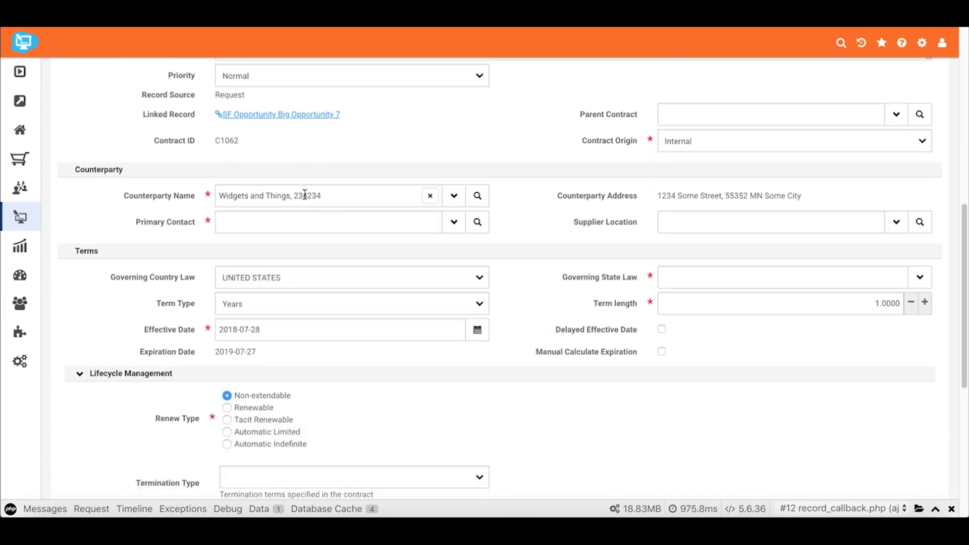
click(454, 223)
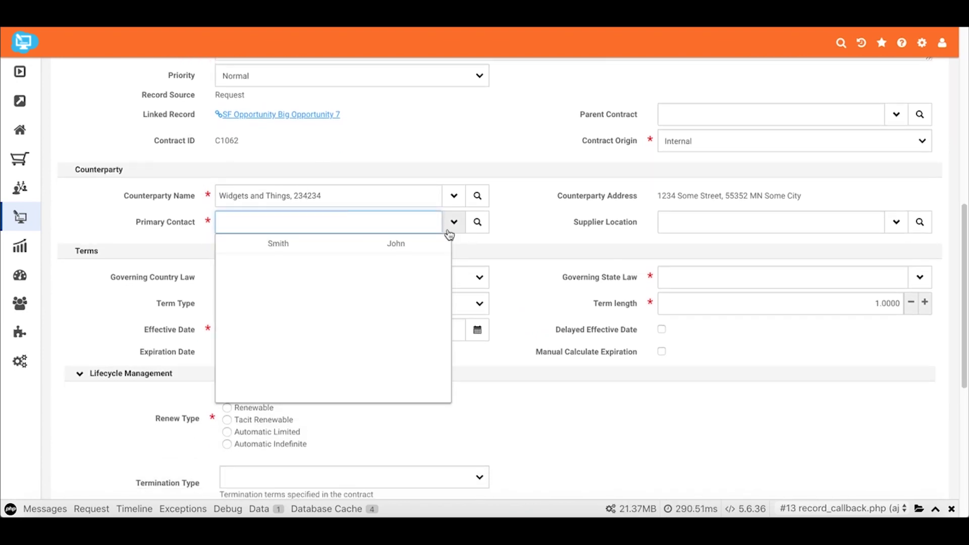
click(425, 244)
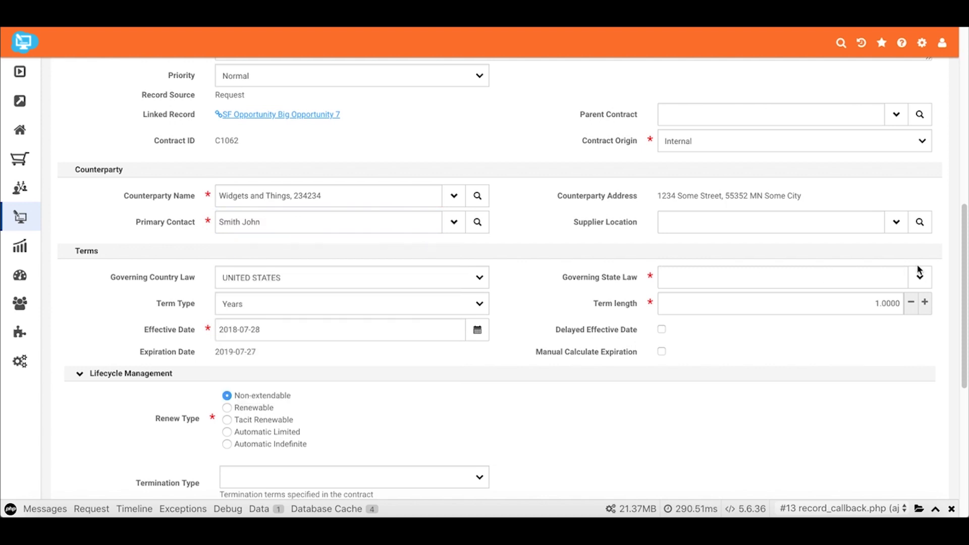
- Set Governing State Law to CA, CALIFORNIA and save contract C1062
click(861, 277)
text(calif)
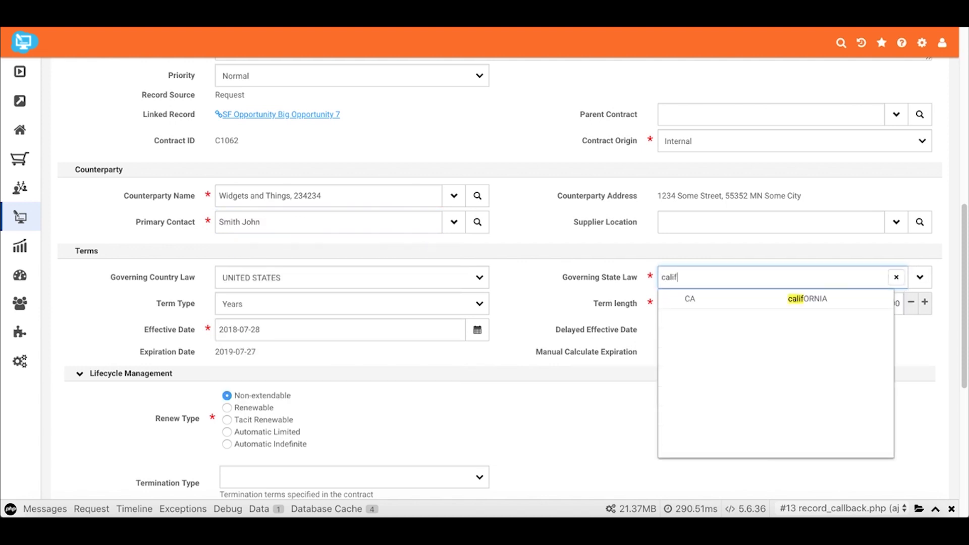
key(Return)
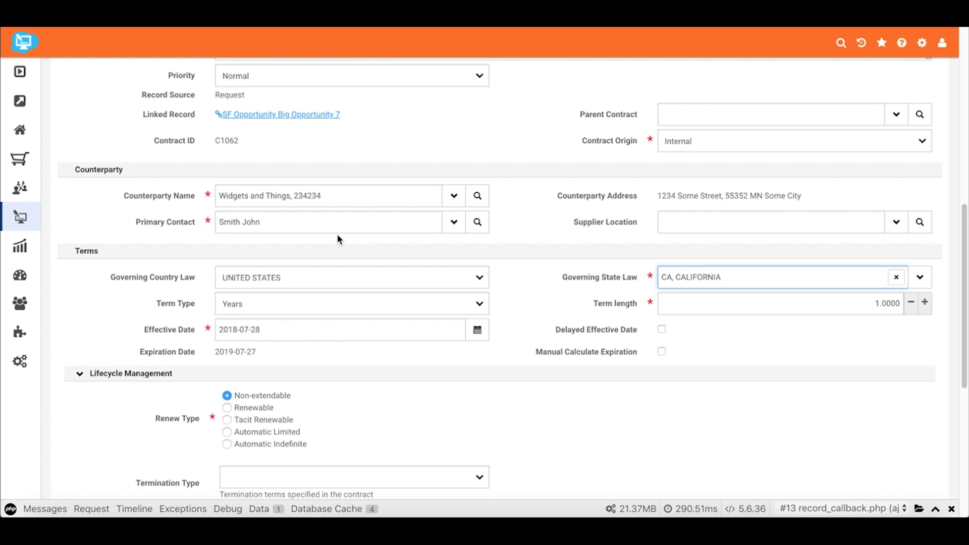
scroll(337, 234, up, 7)
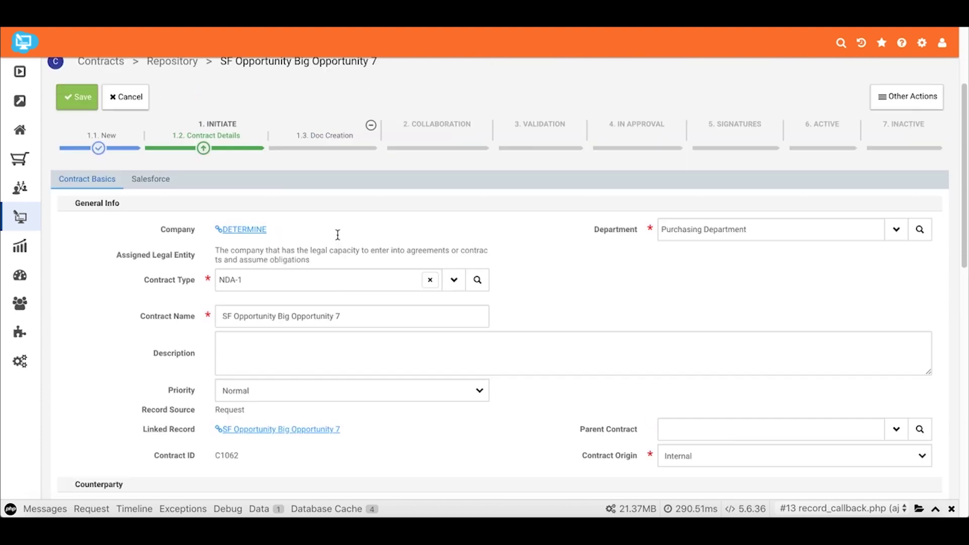
scroll(323, 232, up, 2)
click(80, 241)
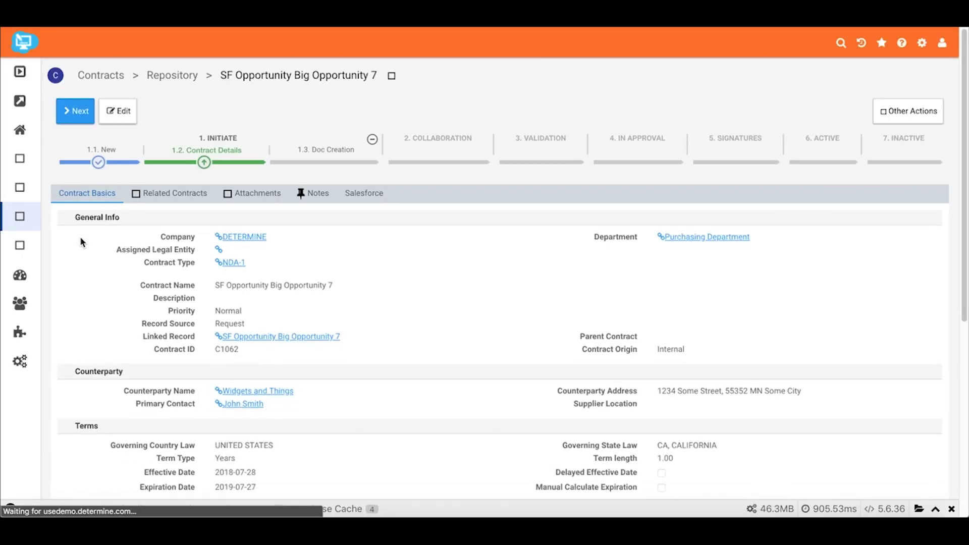
- Move the contract to Doc Creation and add a new document from the NDA-1 contract template
click(73, 111)
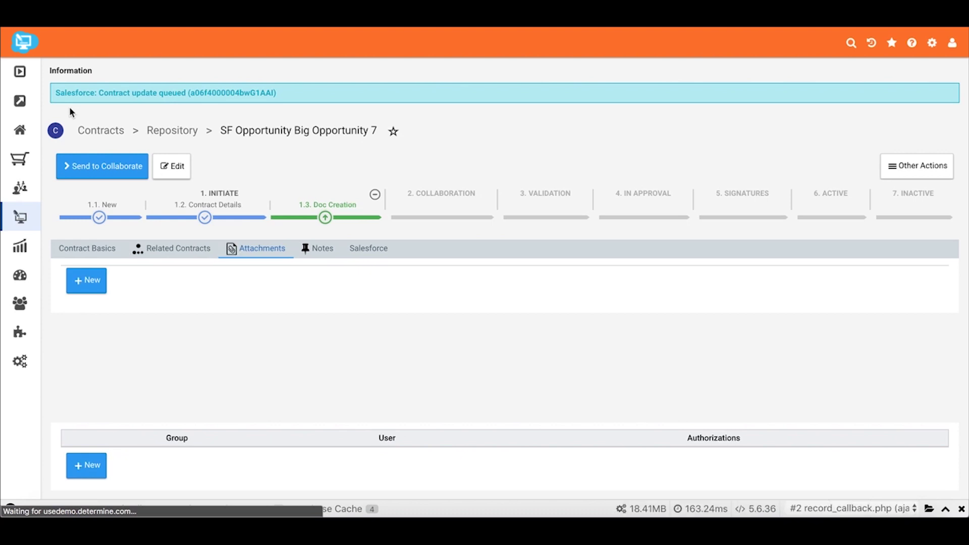
click(93, 289)
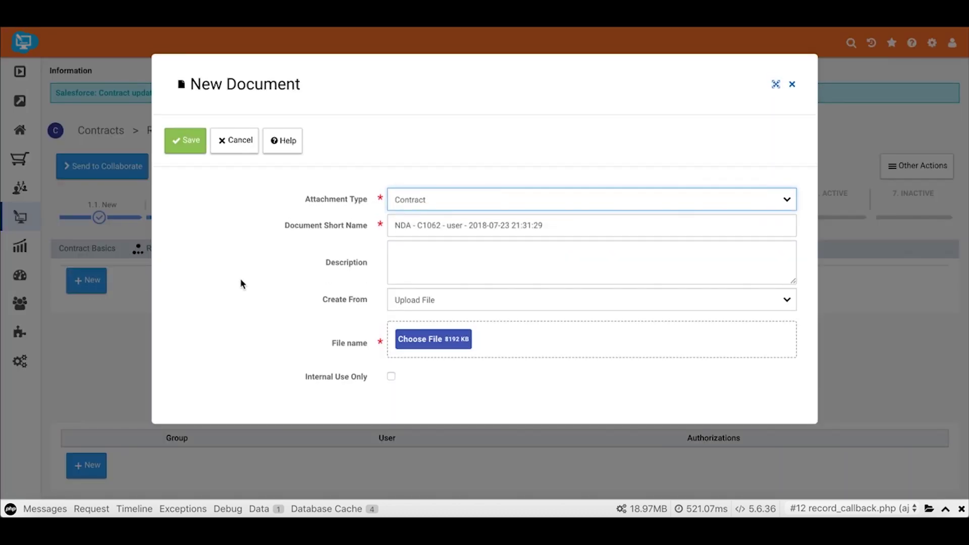
click(517, 308)
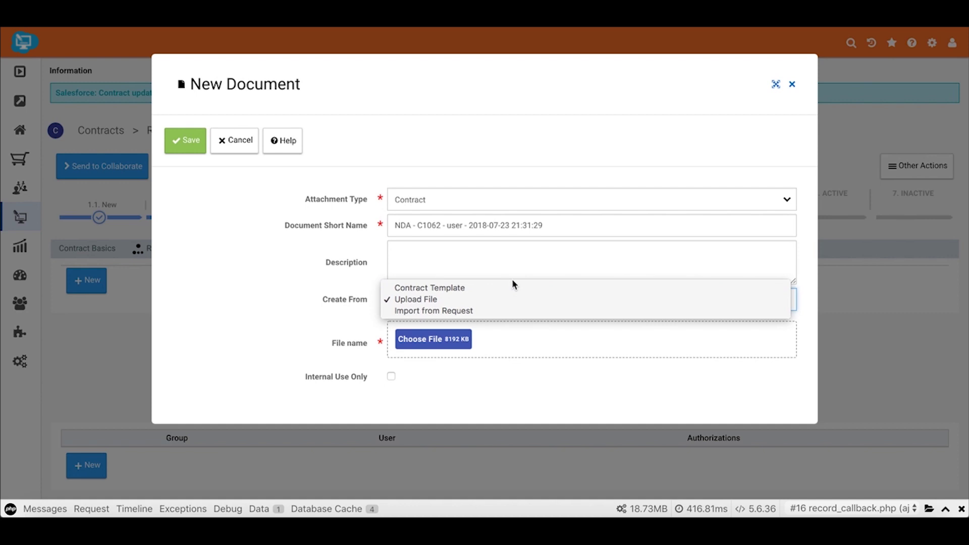
click(509, 288)
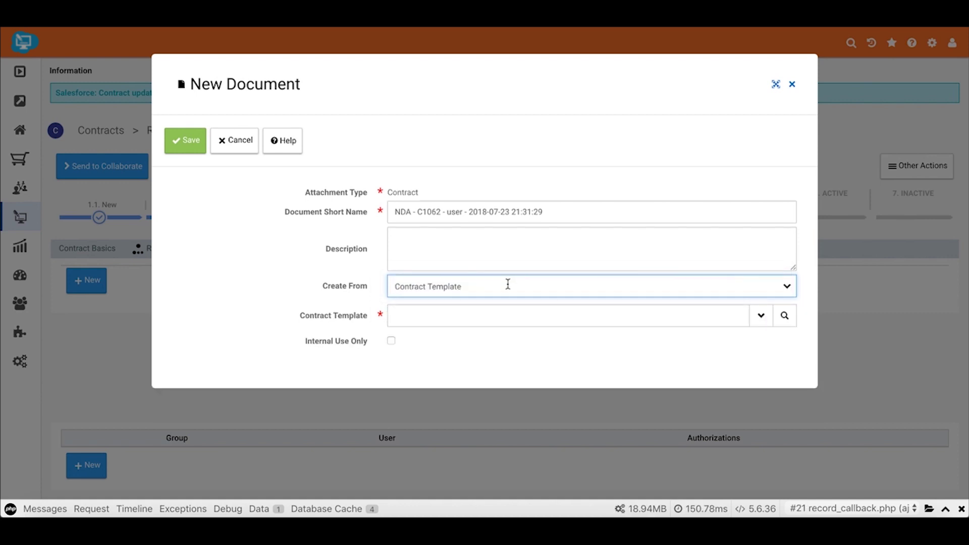
click(759, 317)
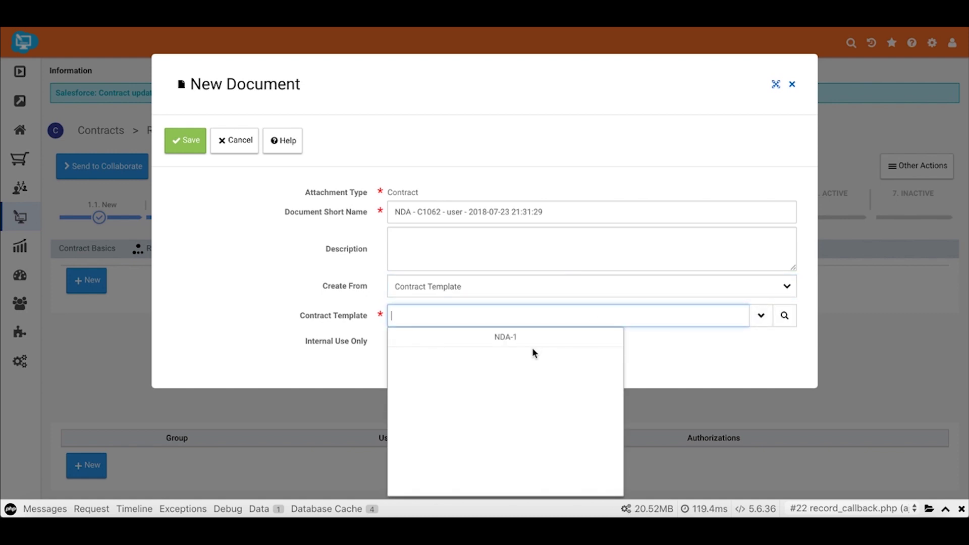
click(542, 339)
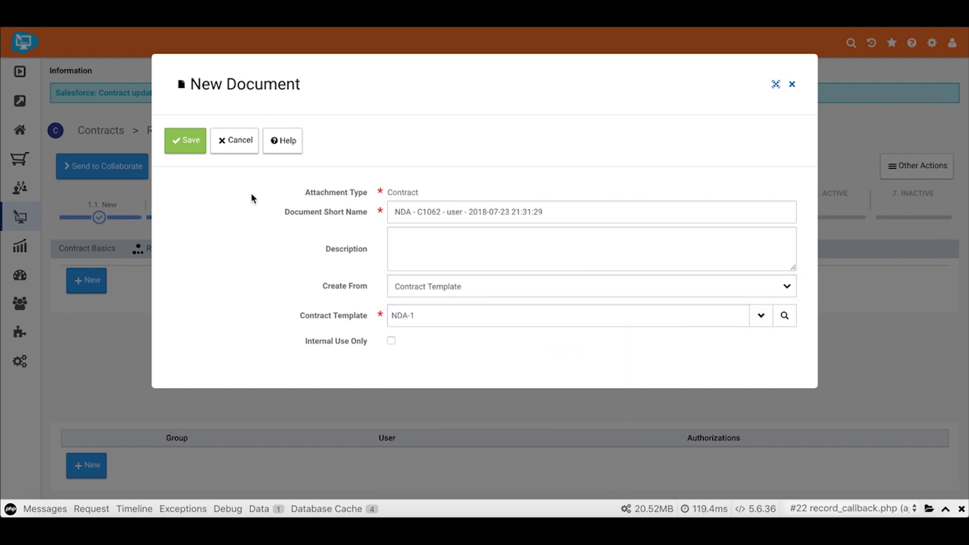
- Save the generated NDA - C1062 document and send the contract to collaboration
click(184, 137)
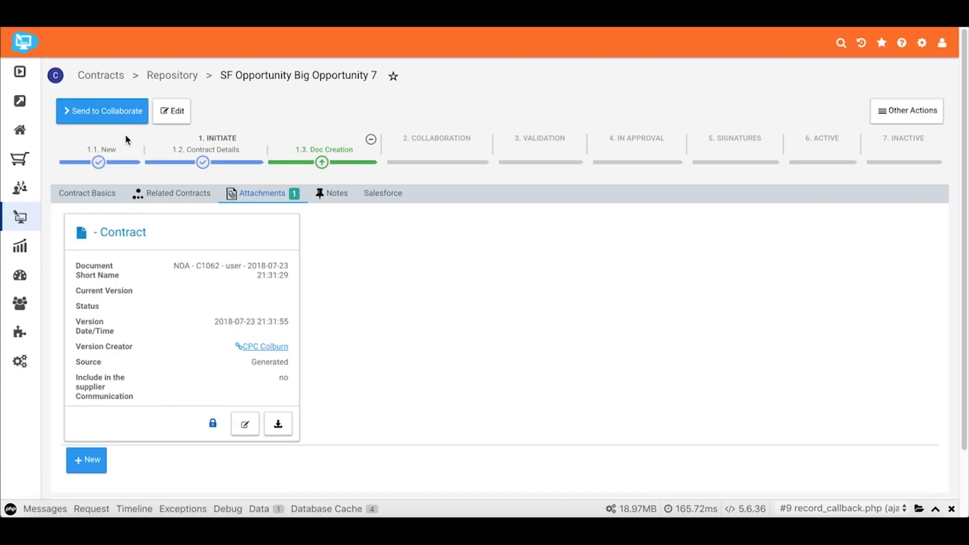
click(112, 122)
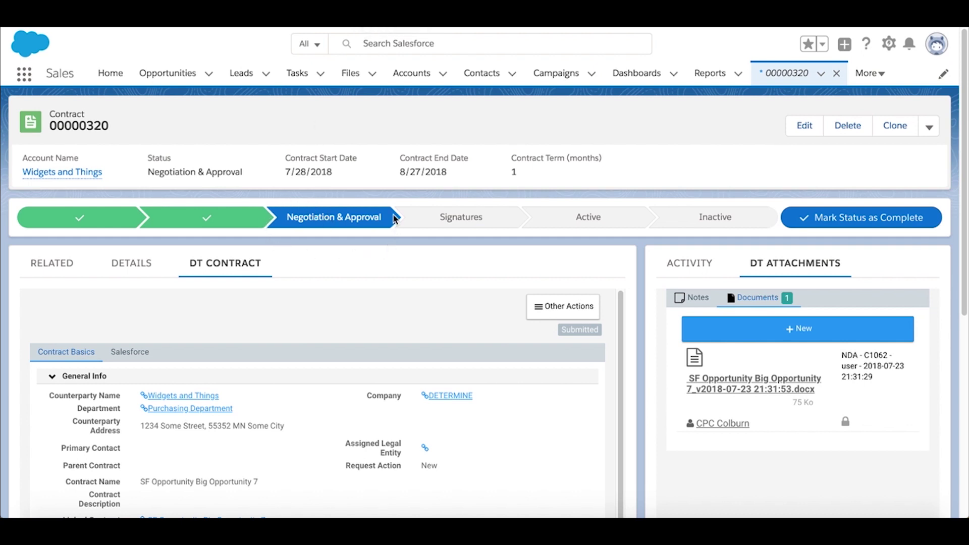
- Scroll contract 00000320's DT Contract panel to check the attached NDA document under DT Attachments
scroll(376, 374, down, 2)
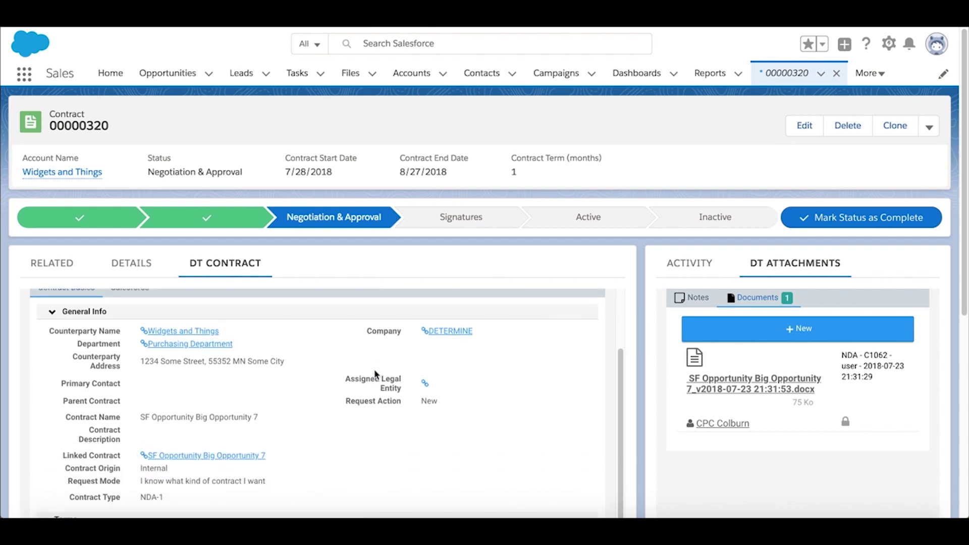
scroll(376, 374, up, 1)
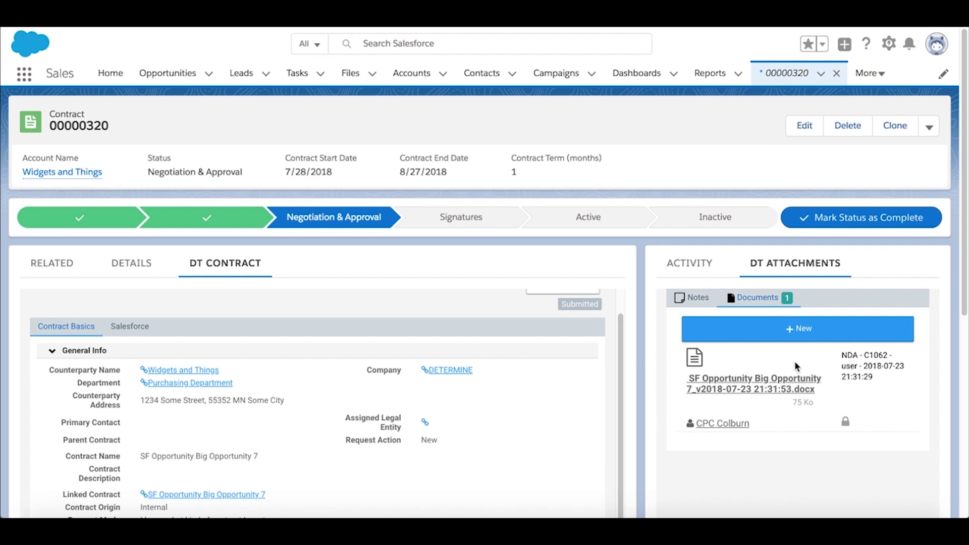